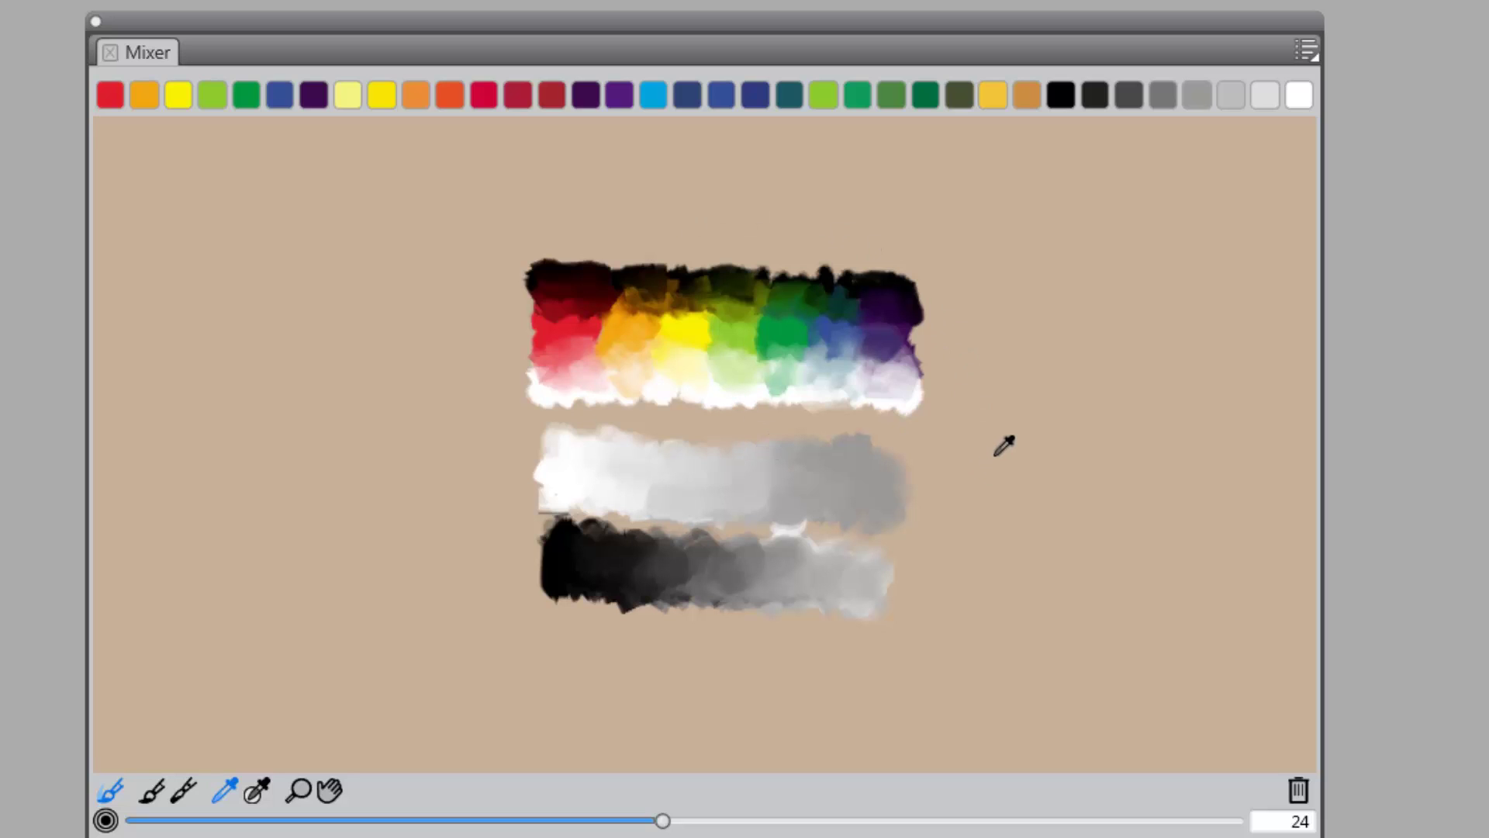
- Restore the colourful abstract brushwork artist mixer pad from the Mixer options menu
{"action": "left_click", "coordinate": [1306, 51]}
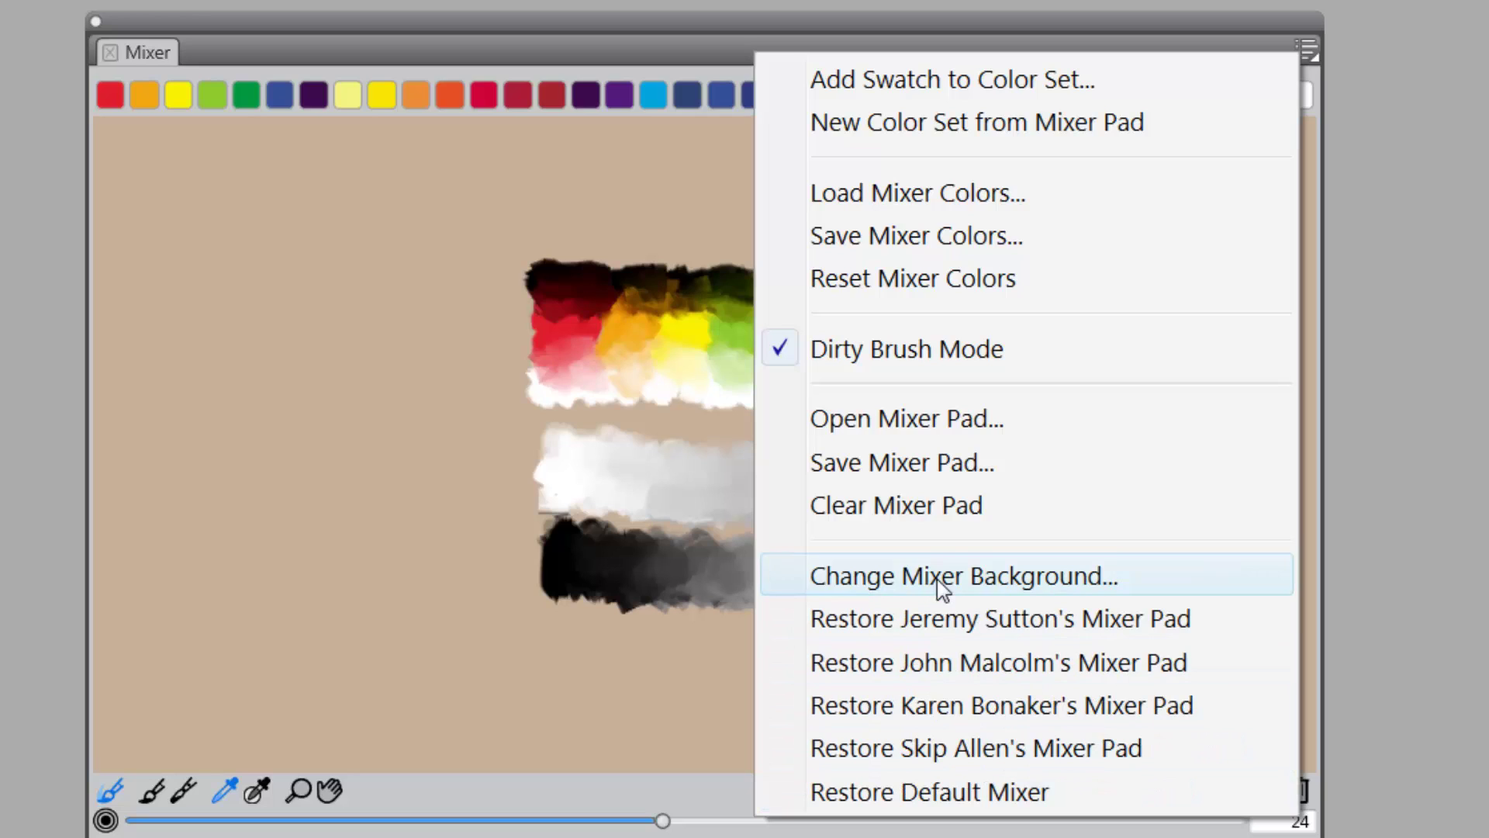
{"action": "left_click", "coordinate": [975, 628]}
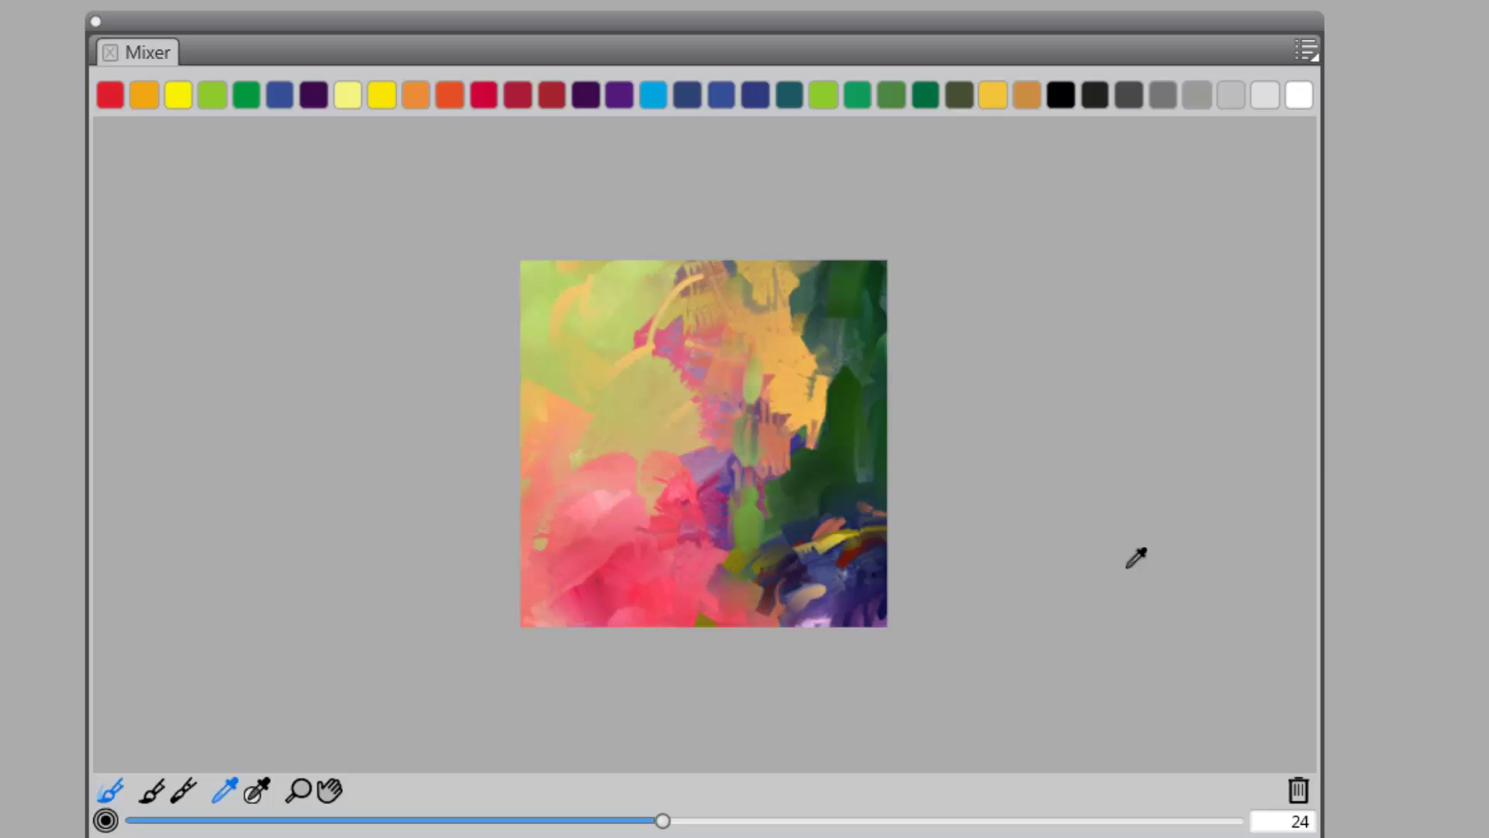
{"action": "left_click", "coordinate": [1308, 51]}
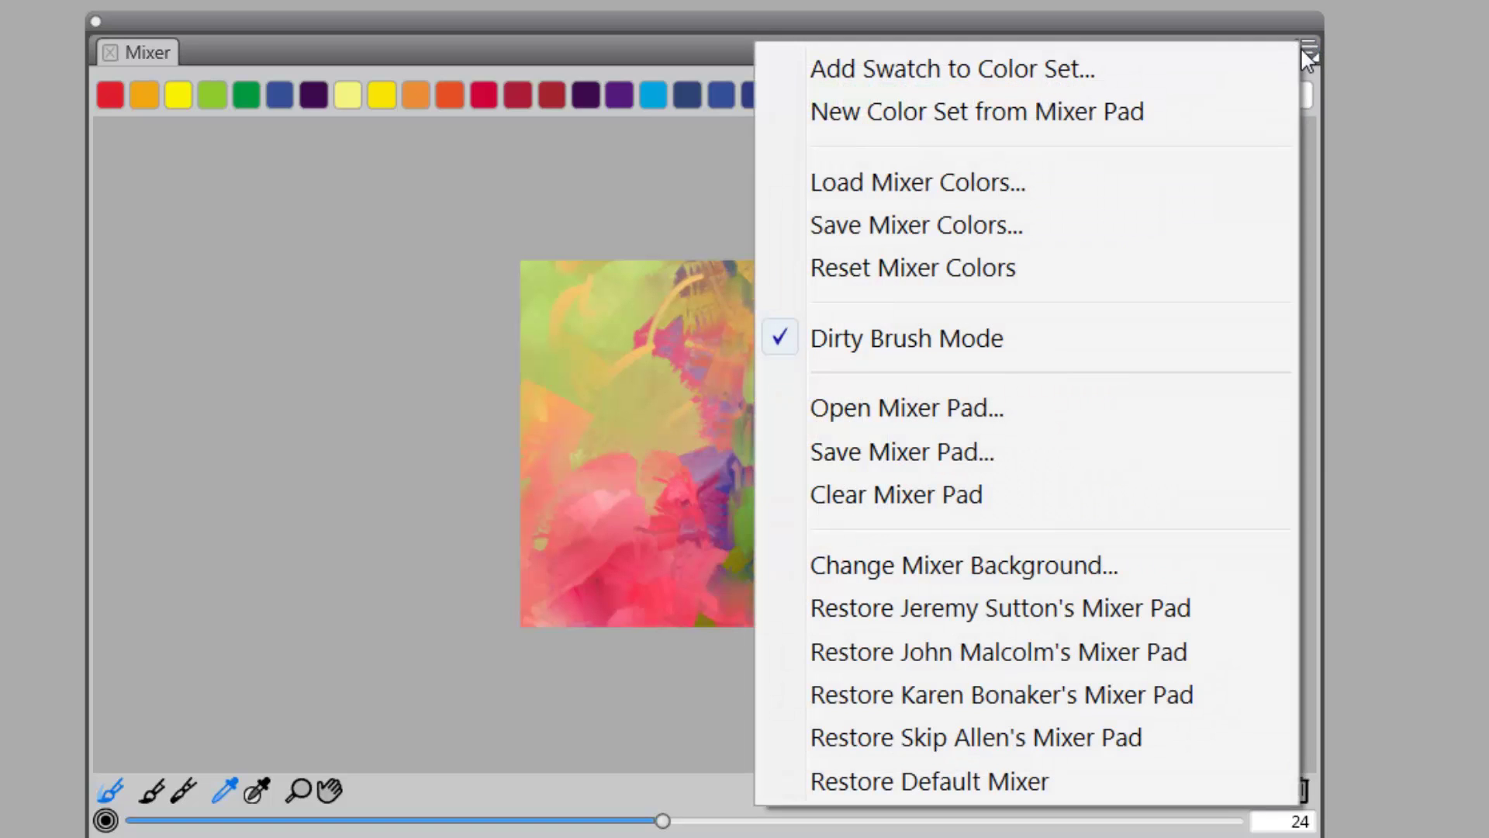
- Restore the hexagonal colour-gradation artist mixer pad running yellow through red, purple and blue
{"action": "left_click", "coordinate": [1033, 652]}
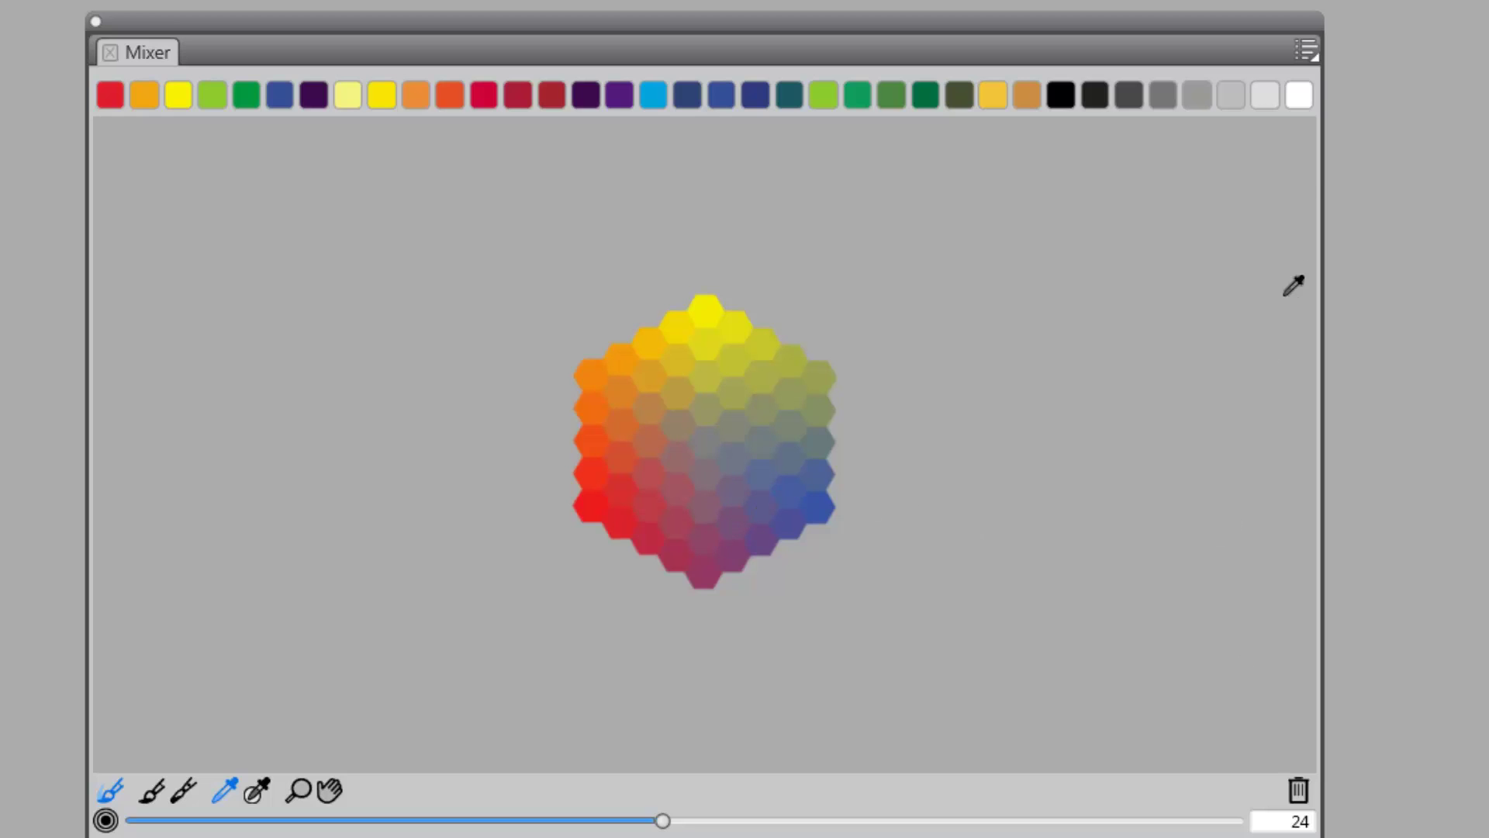
{"action": "left_click", "coordinate": [1308, 50]}
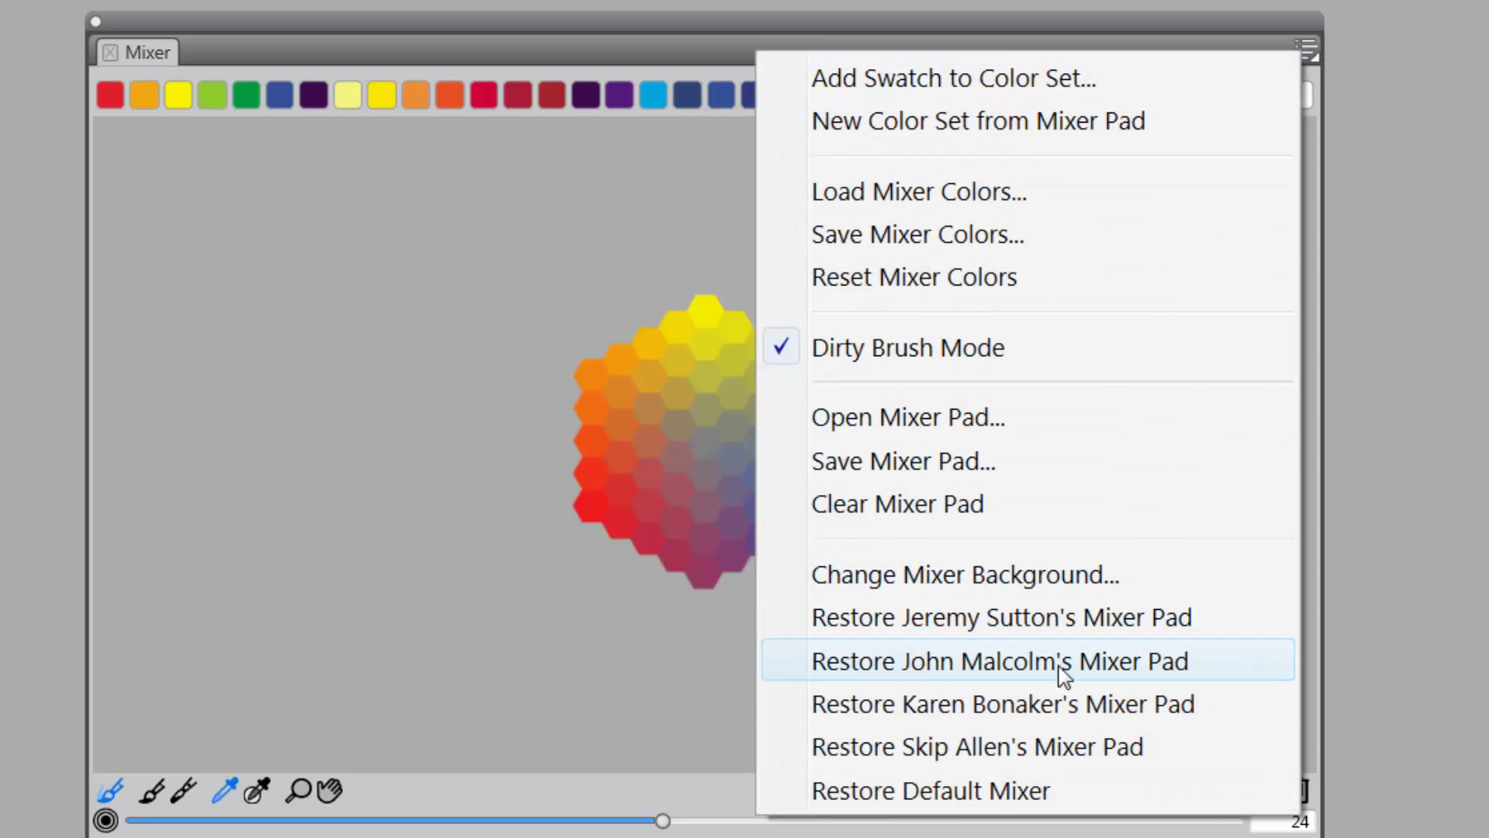
- Restore the autumn lakeside landscape mixer pad and enlarge the panel, shifting it up and left
{"action": "left_click", "coordinate": [1054, 704]}
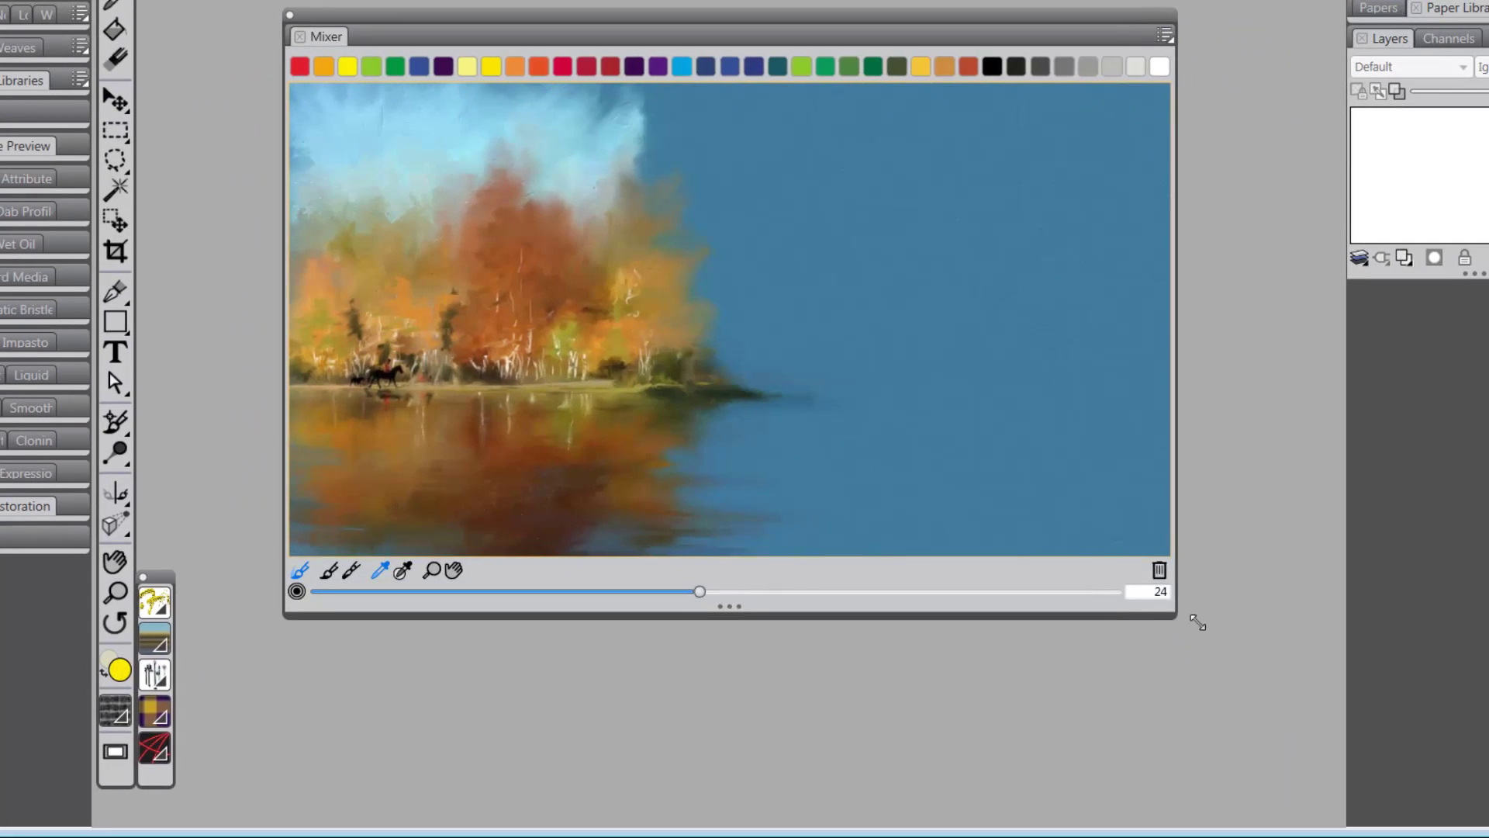
{"action": "left_click_drag", "start_coordinate": [1196, 623], "coordinate": [1326, 814]}
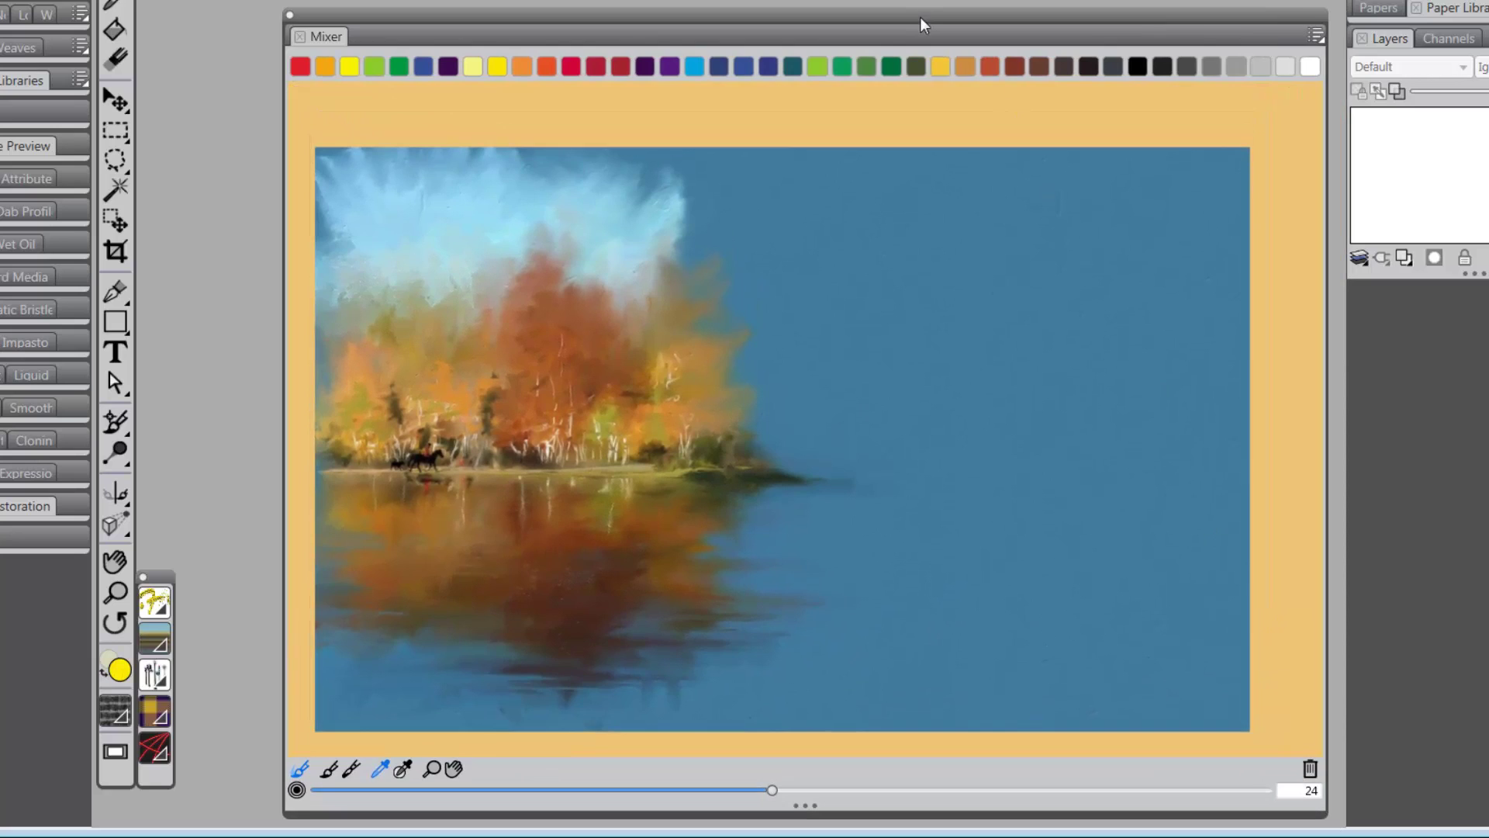
{"action": "left_click_drag", "start_coordinate": [921, 24], "coordinate": [878, 0]}
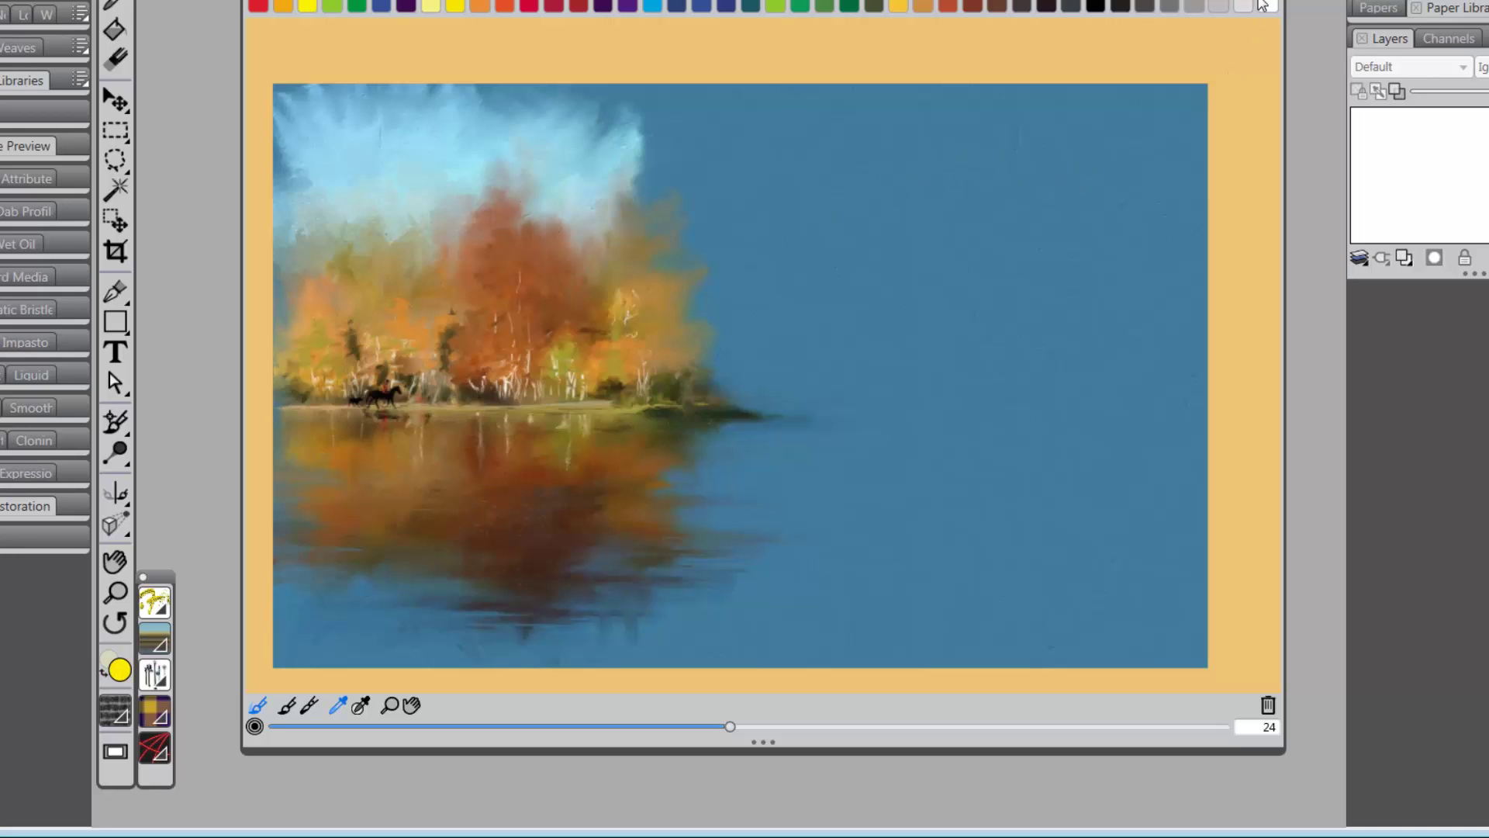
- Restore the circular colour-wheel mixer pad with a ring of greys on white
{"action": "left_click", "coordinate": [1221, 2]}
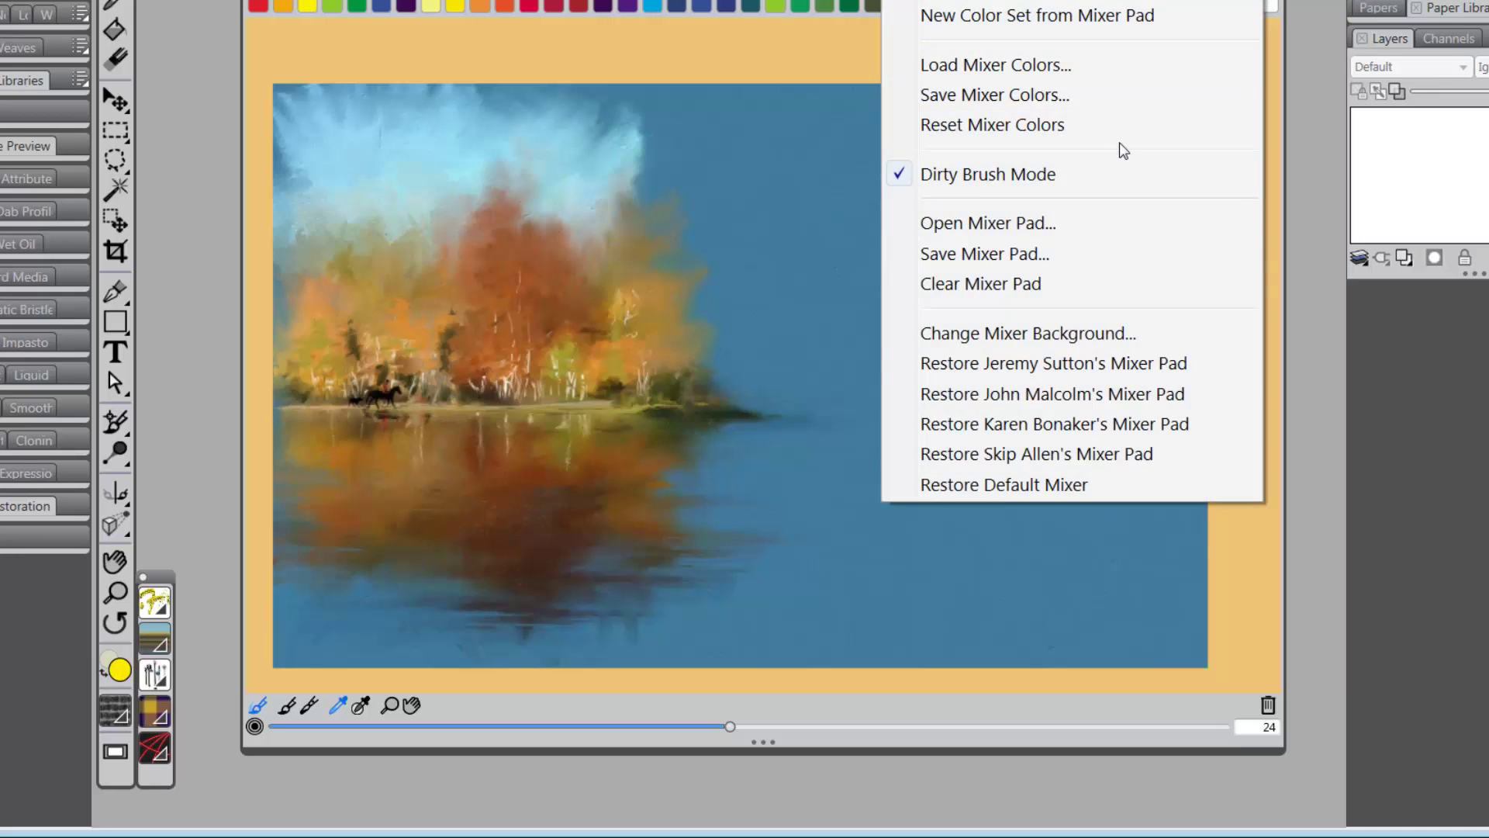
{"action": "left_click", "coordinate": [1044, 456]}
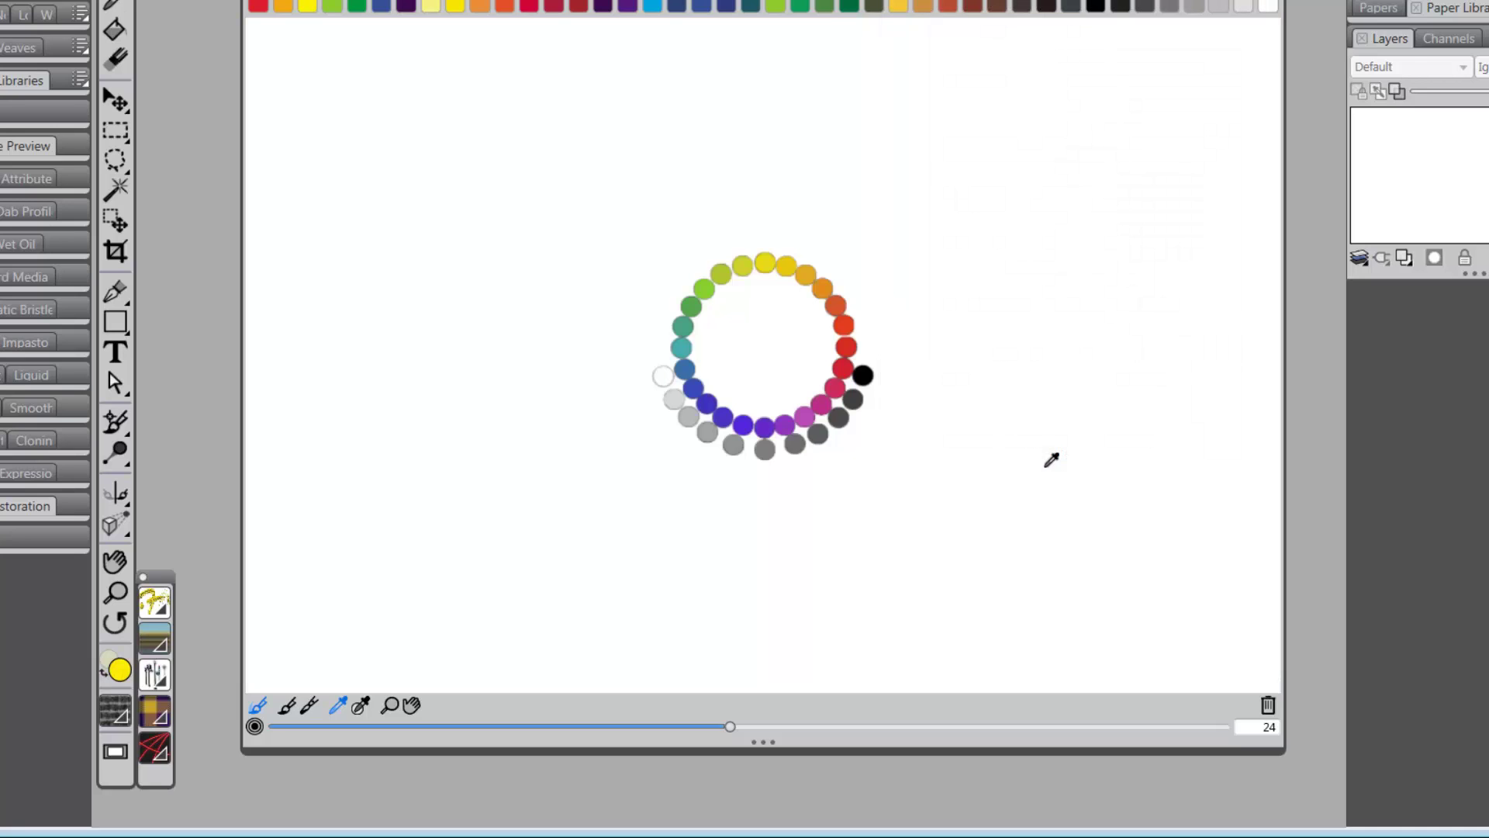